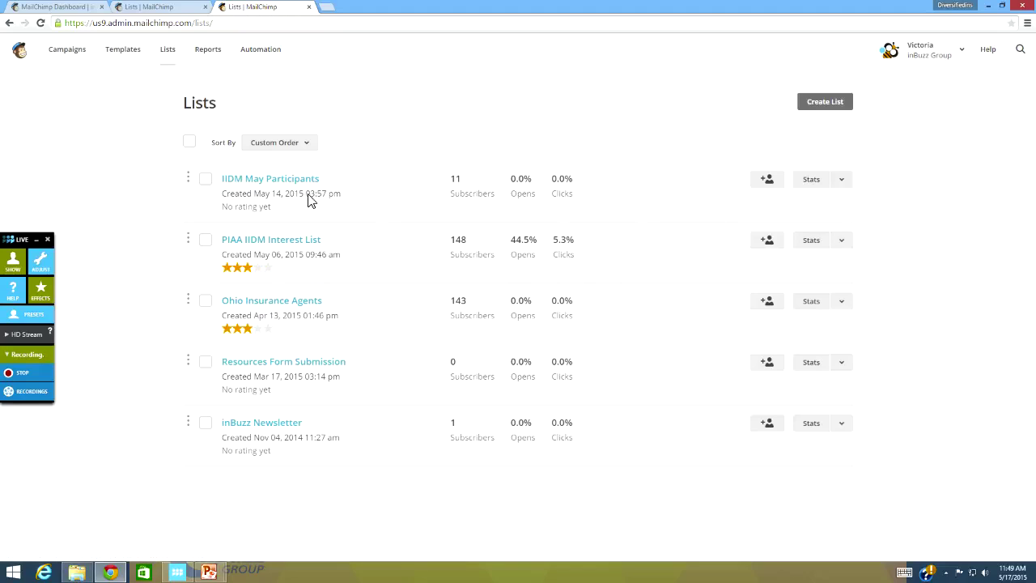
Step: Begin creating a new subscriber list from the Lists page
left_click(826, 103)
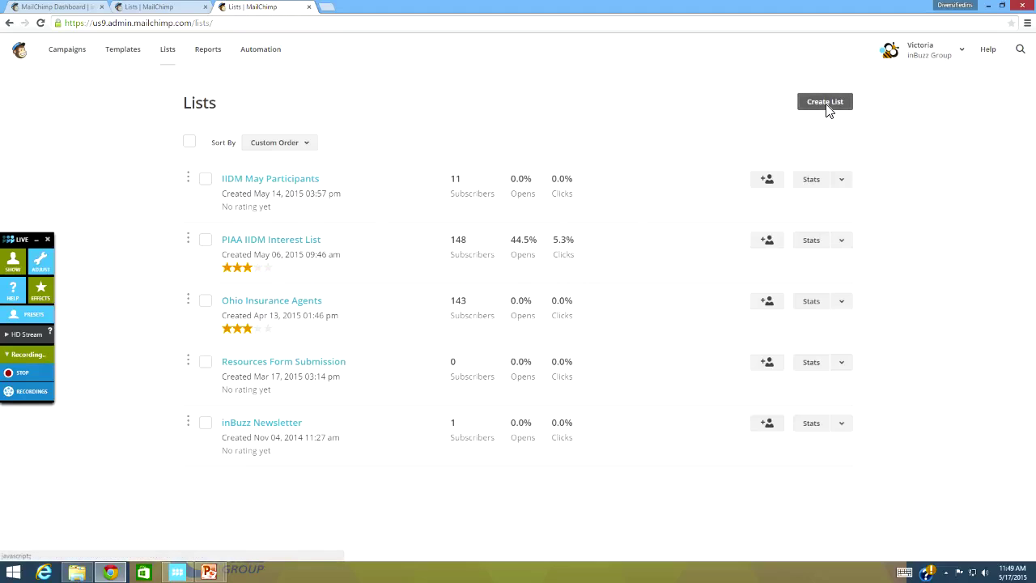
Step: Choose a brand-new list rather than groups and name it 'Test List'
left_click(499, 220)
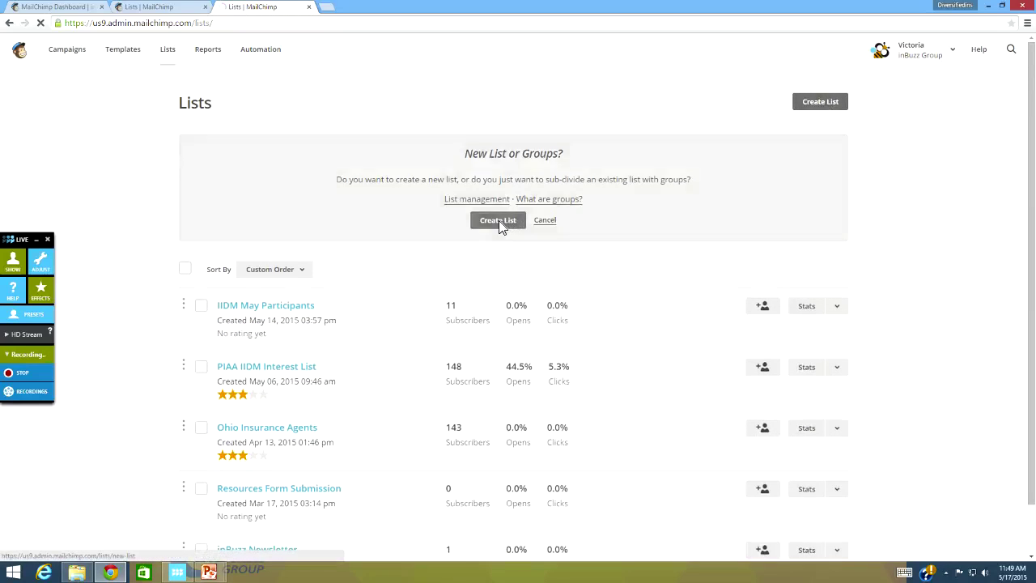
left_click(207, 189)
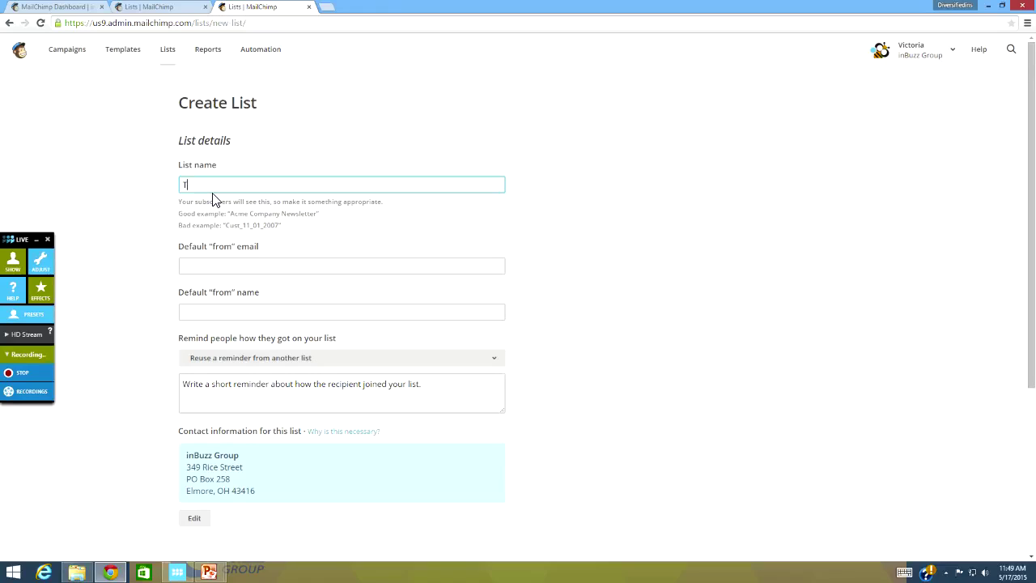
type("est List")
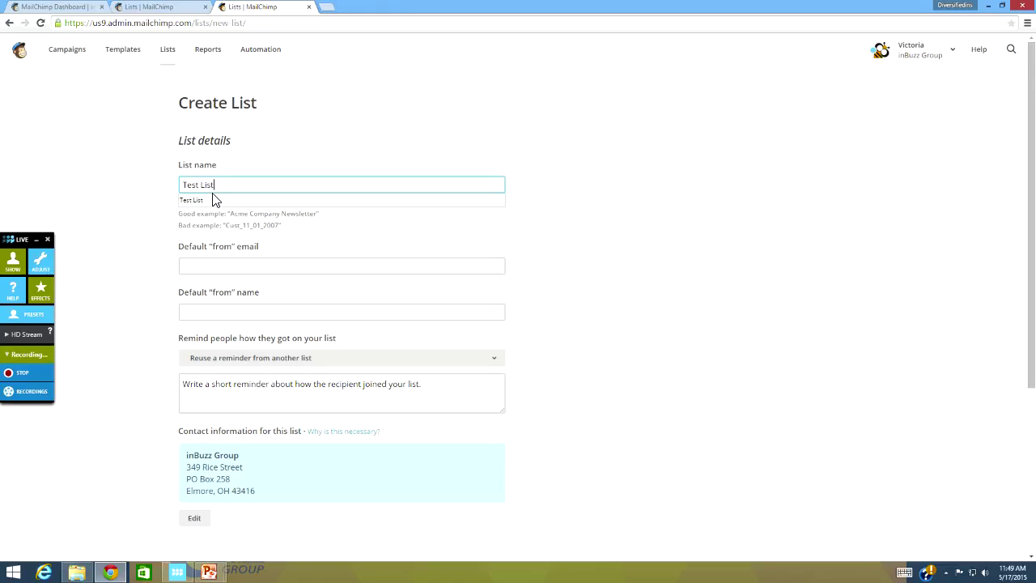
key("Tab")
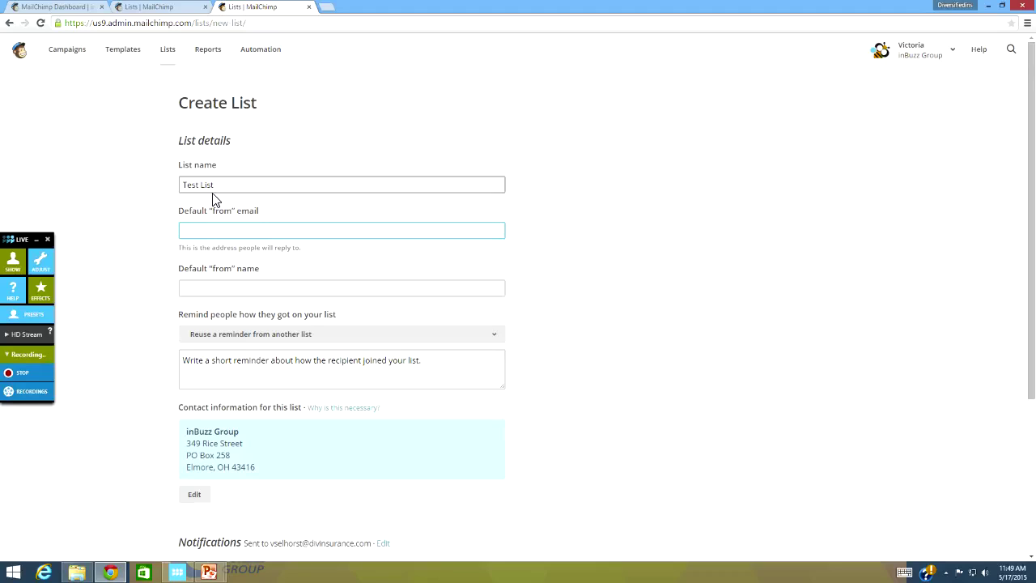
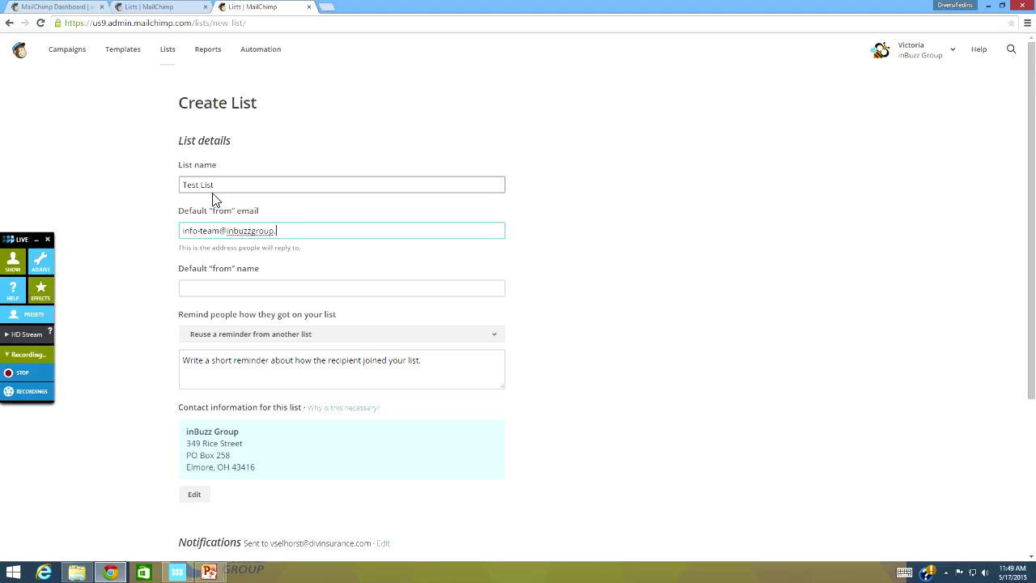
Step: Fill in the default sender e-mail and set the from name to 'inBuzz Group'
left_click(257, 292)
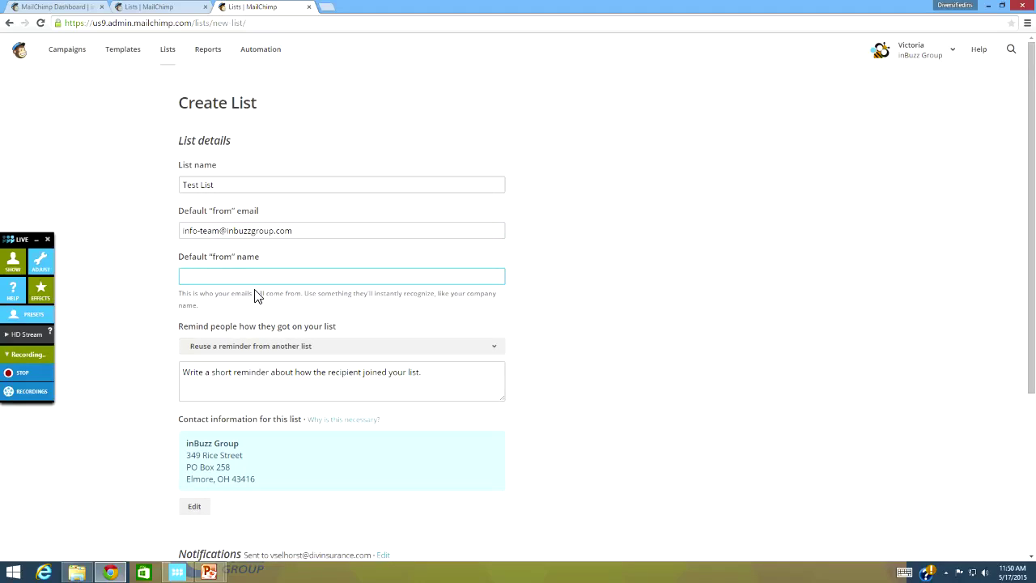
type("INbUZZ gROUP")
key("BackSpace")
key("BackSpace")
key("BackSpace")
key("BackSpace")
key("BackSpace")
key("BackSpace")
key("BackSpace")
key("BackSpace")
key("BackSpace")
key("BackSpace")
key("BackSpace")
key("BackSpace")
type("inBuzz Group")
key("Tab")
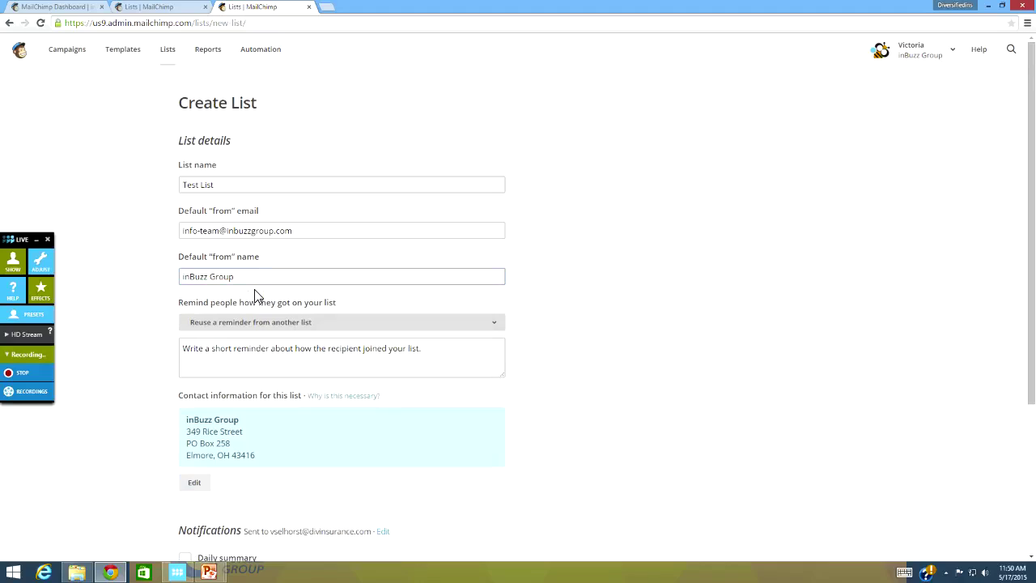
left_click(437, 362)
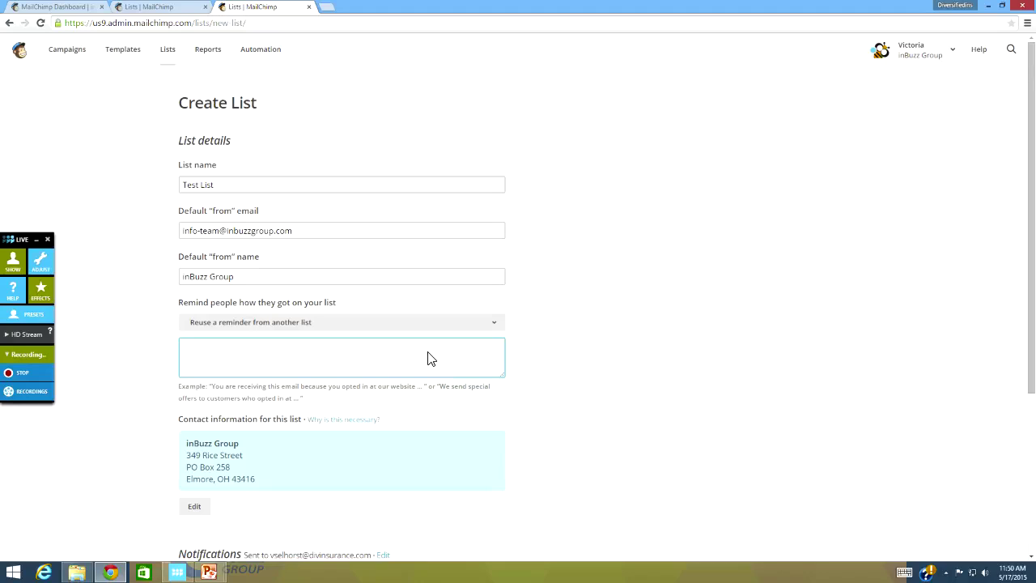
Step: Enter the reminder: 'As a member of XYZ association you have opted in to receive educational event information'
type("As a member of XYZ asspoc")
key("BackSpace")
key("BackSpace")
type("ociation you h")
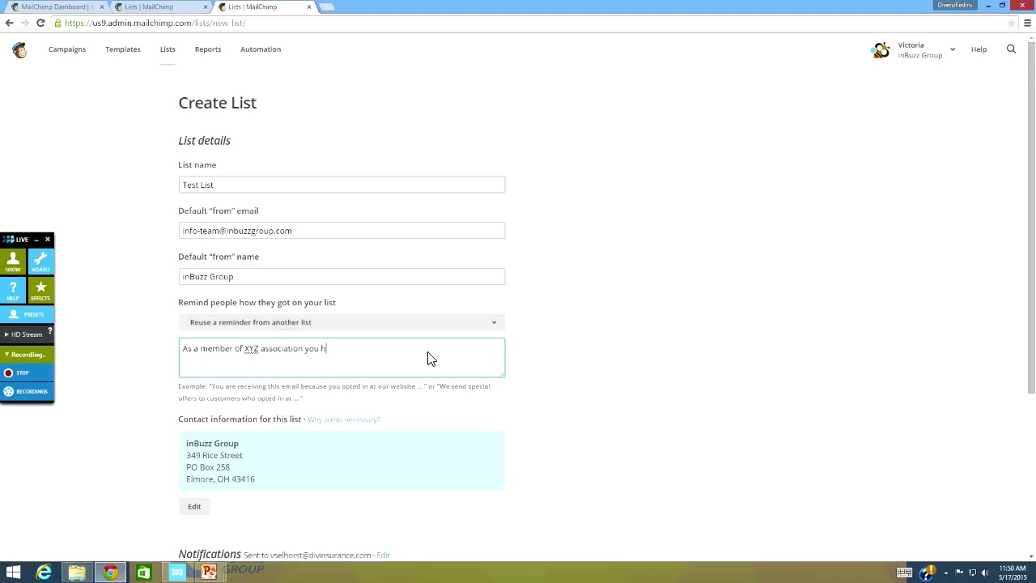
type("ave opted in to receive educational event information.")
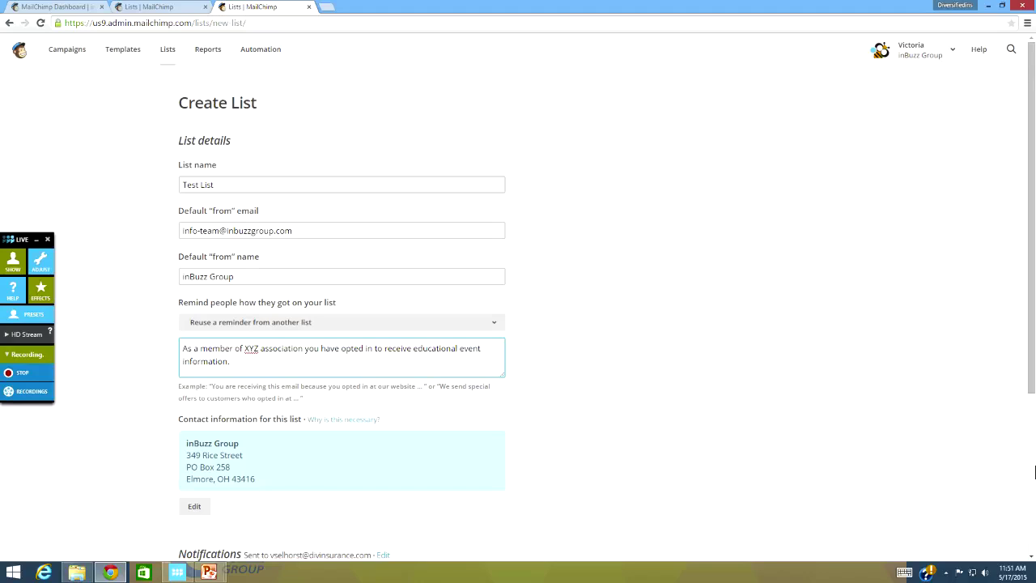
left_click_drag(1034, 356, 1034, 527)
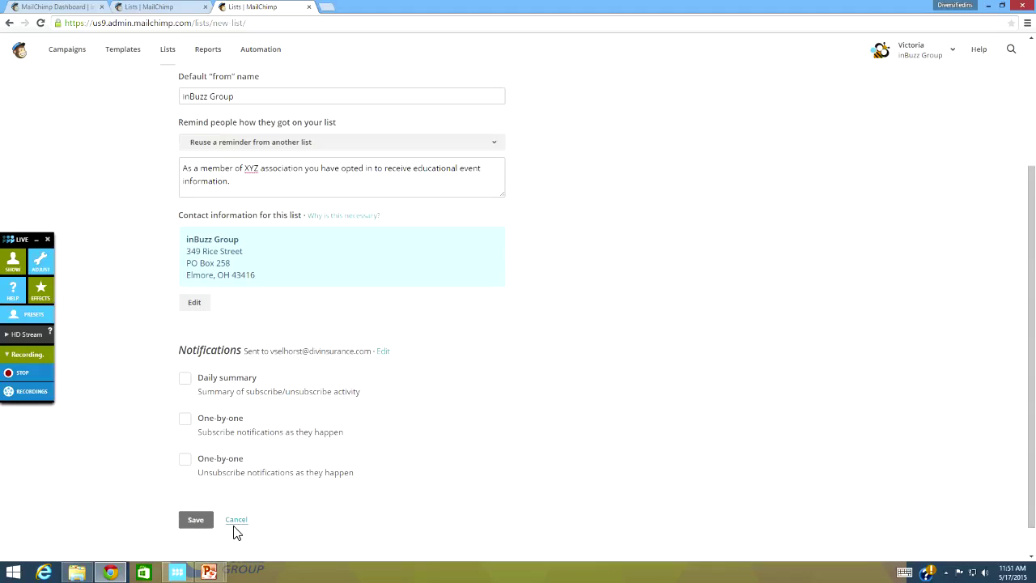
Step: Save Test List and bring up its Import subscribers sources
left_click(196, 522)
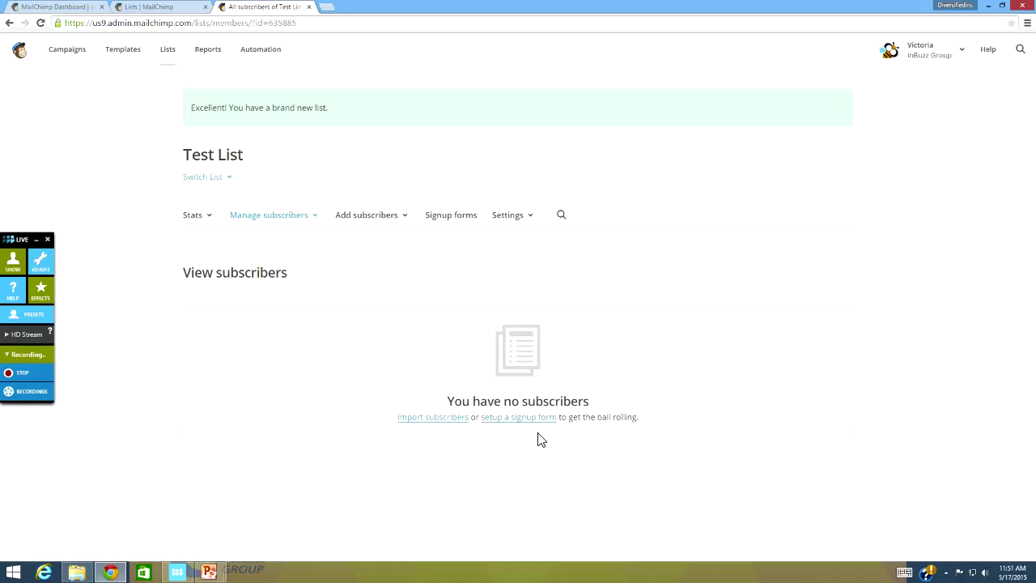
left_click(433, 417)
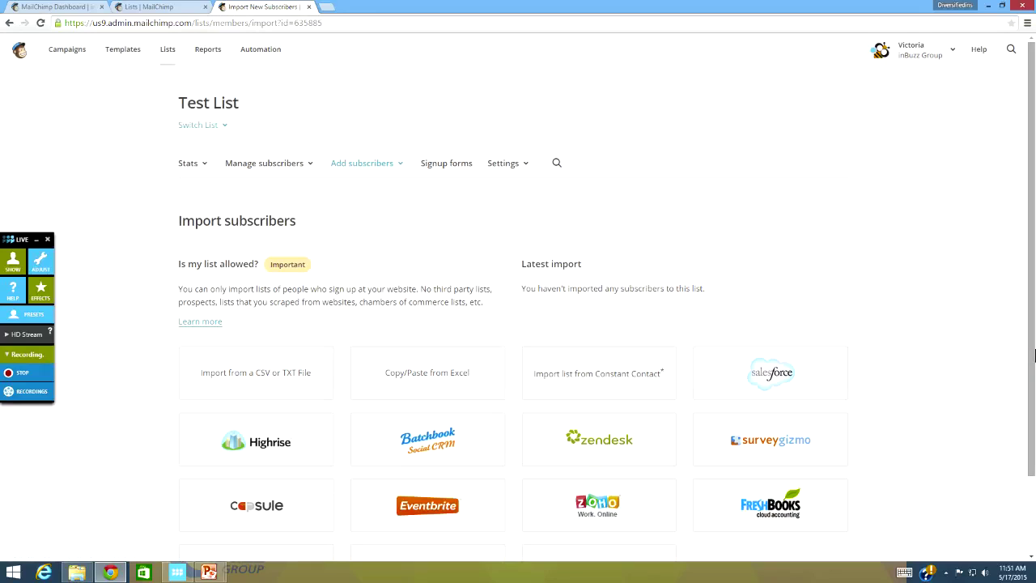
scroll(1029, 422, "down", 2)
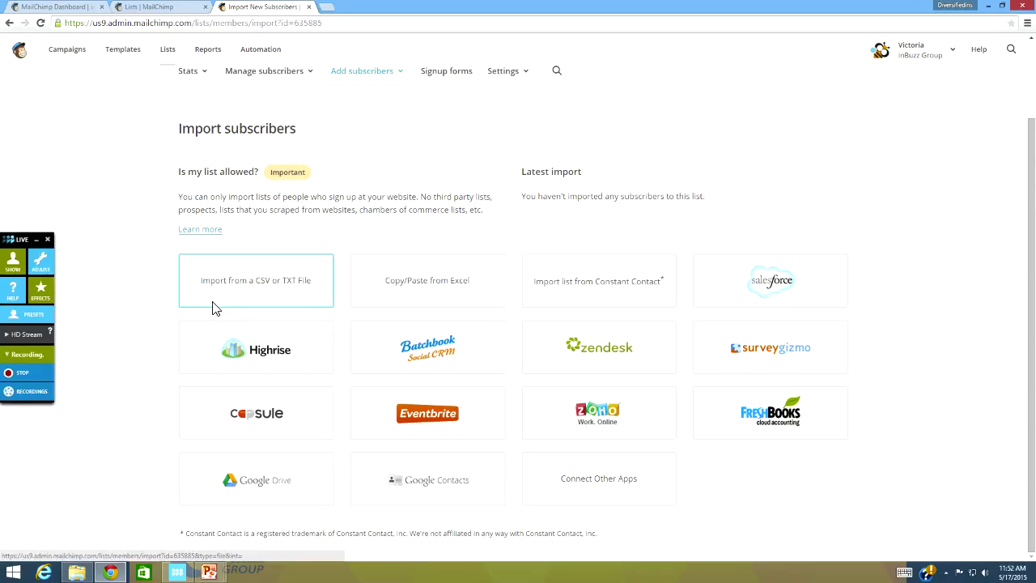
Step: Upload Sample Excel Spreadsheet.csv as a CSV import into Test List
left_click(246, 289)
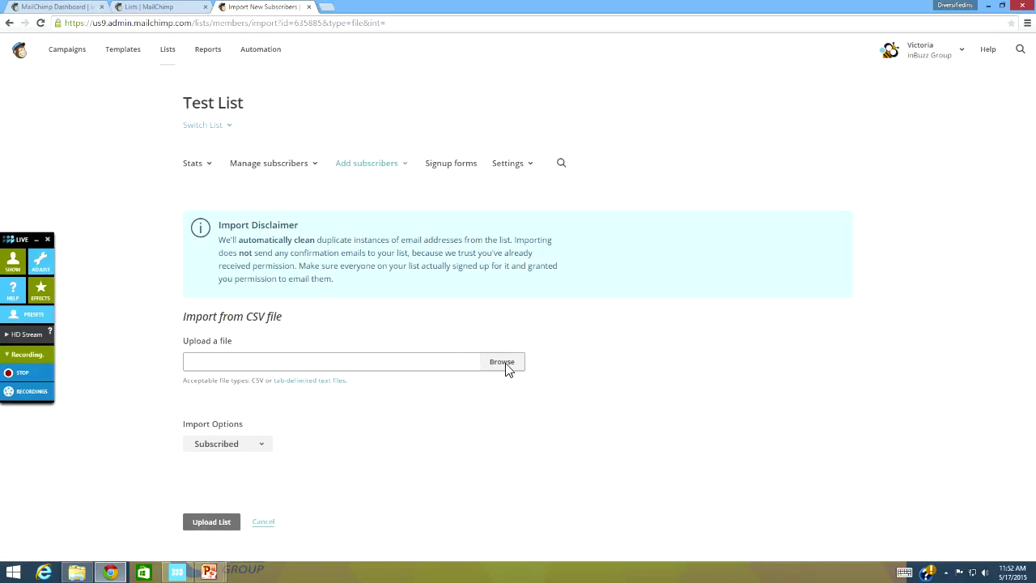
left_click(504, 365)
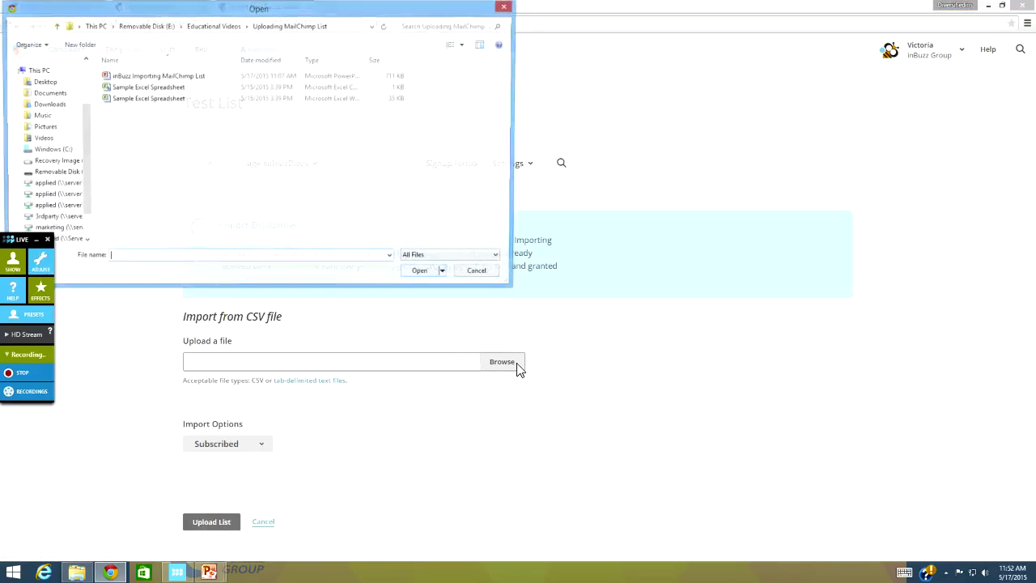
left_click(150, 88)
left_click(423, 275)
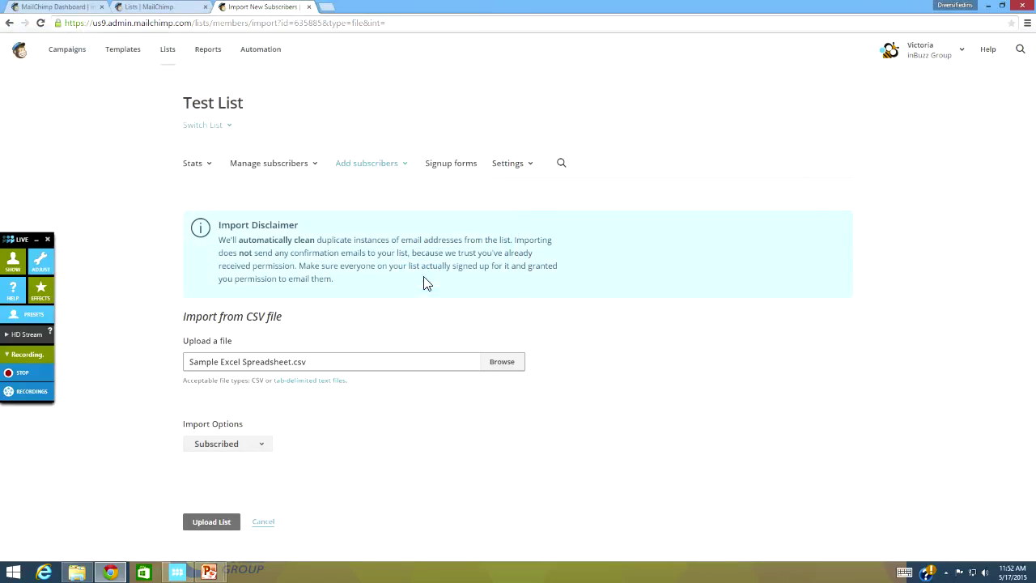
left_click(221, 522)
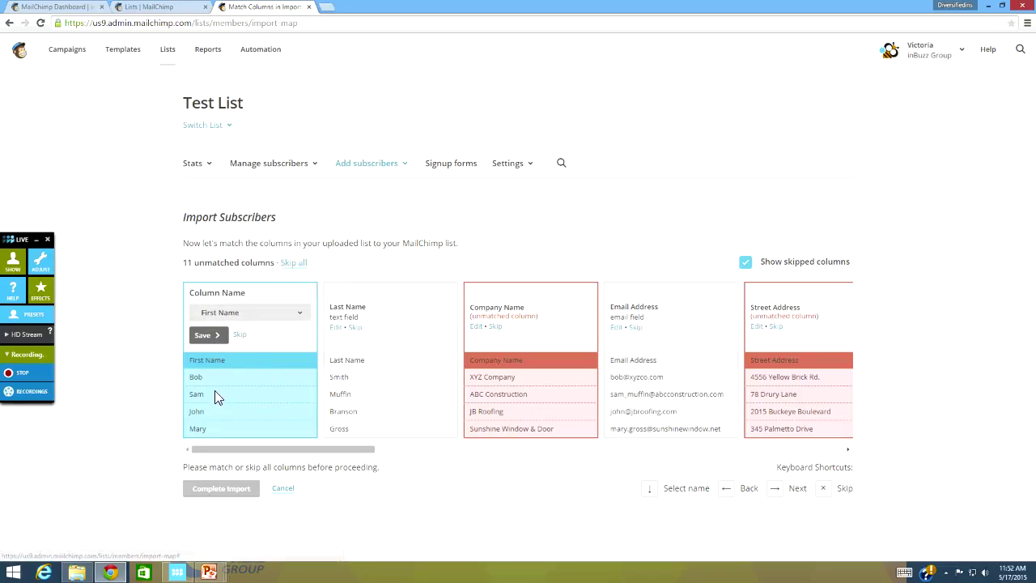
Step: Match First Name, Last Name and Email Address, and add Company Name as a new field
left_click(205, 337)
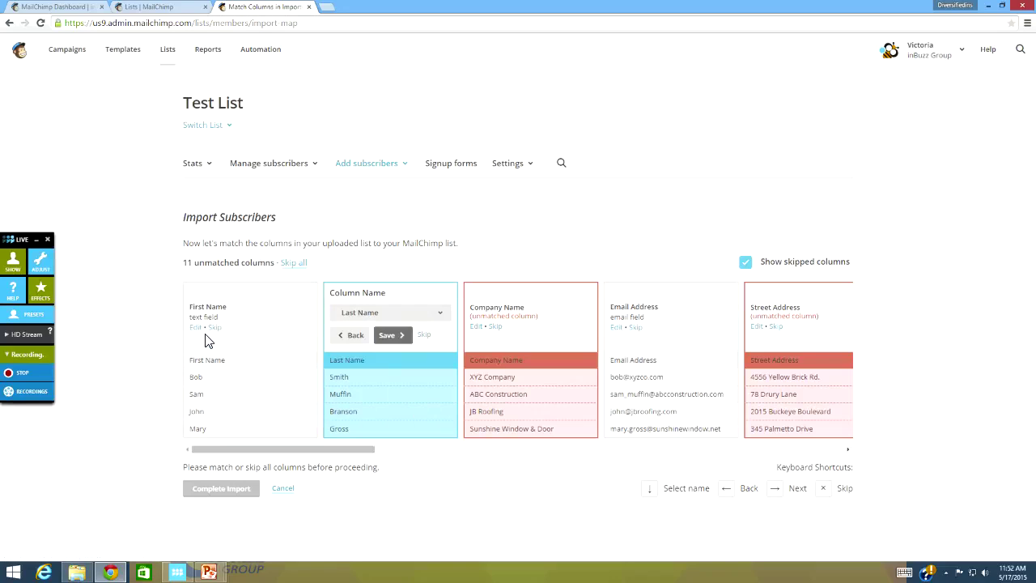
left_click(396, 335)
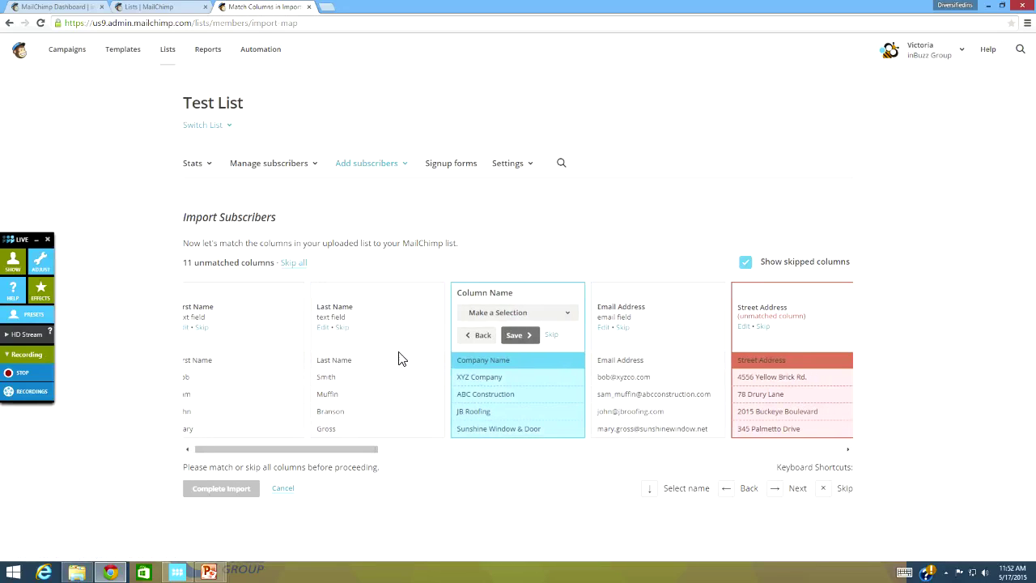
left_click(522, 311)
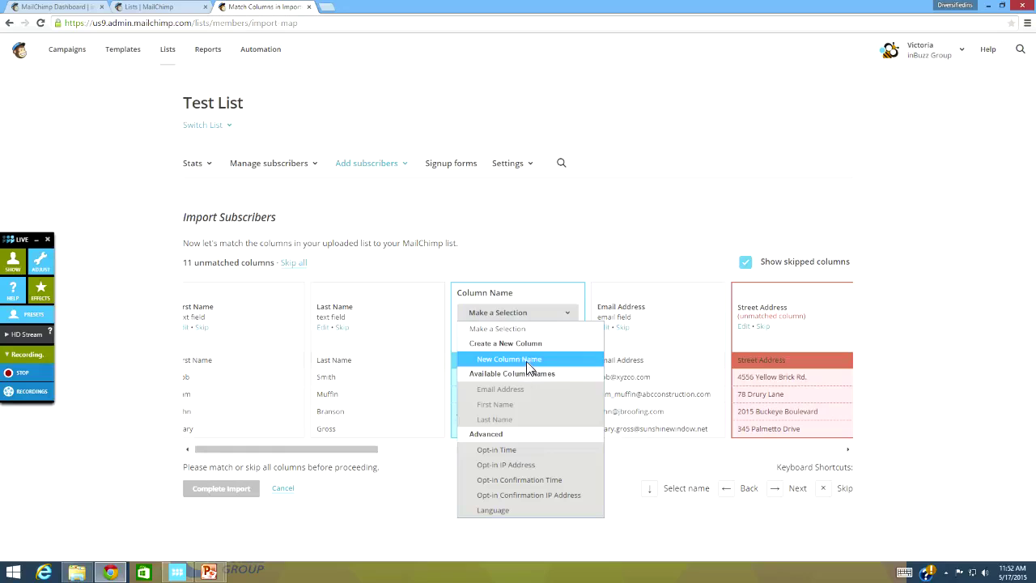
left_click(527, 358)
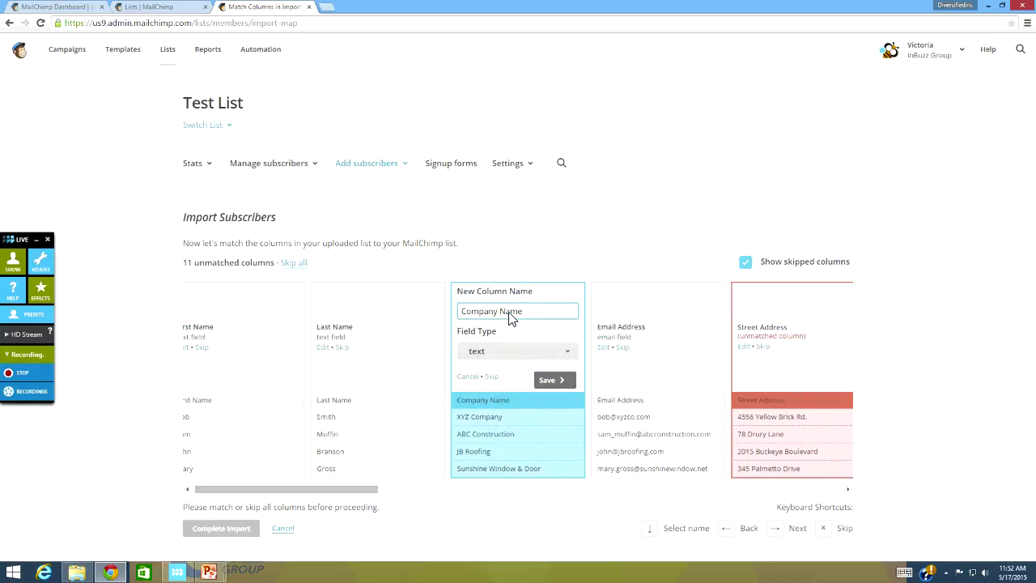
left_click(555, 381)
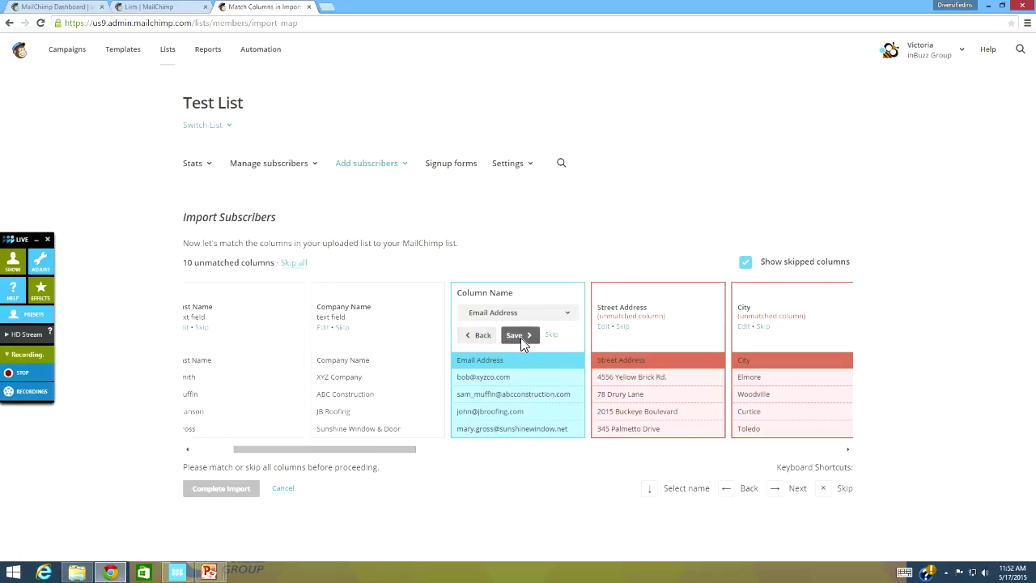
left_click(520, 338)
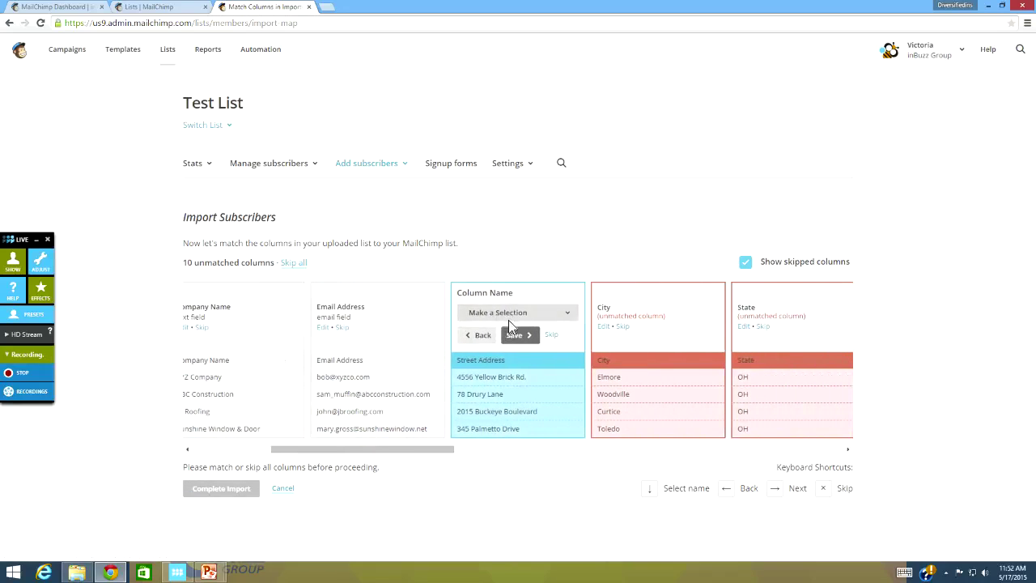
Step: Add Street Address, City and State as new text fields
left_click(498, 313)
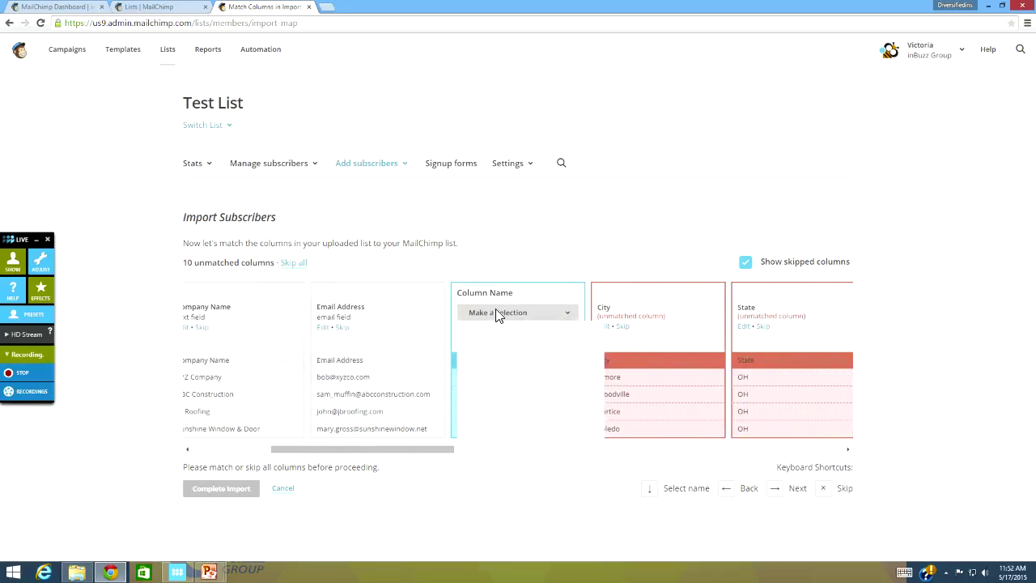
left_click(504, 375)
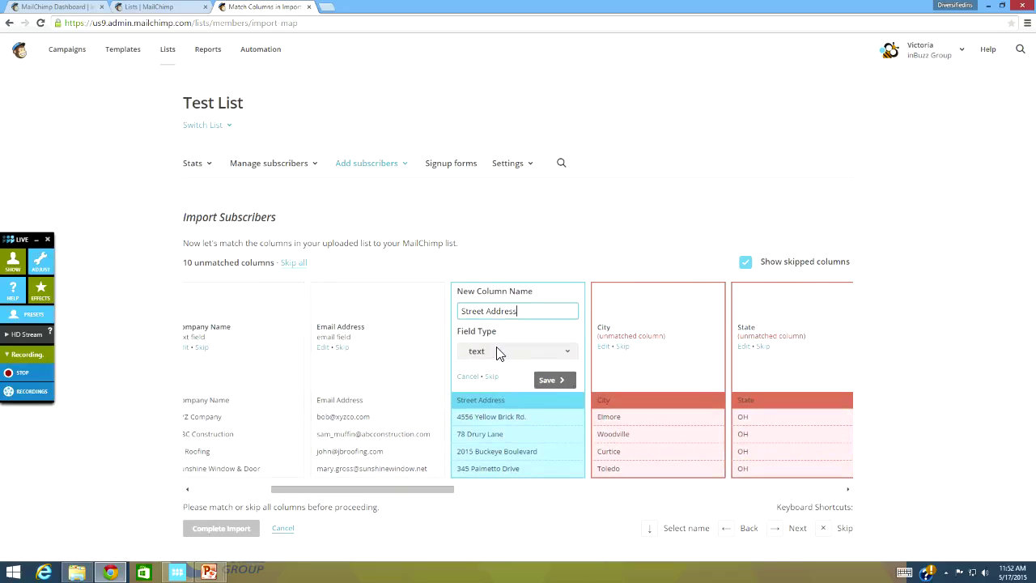
left_click(557, 380)
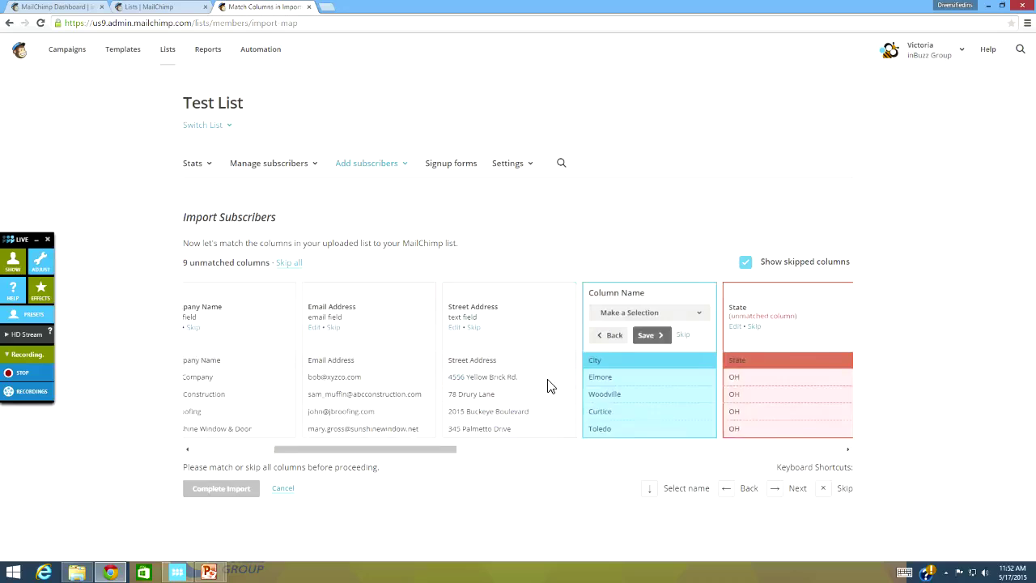
left_click(492, 315)
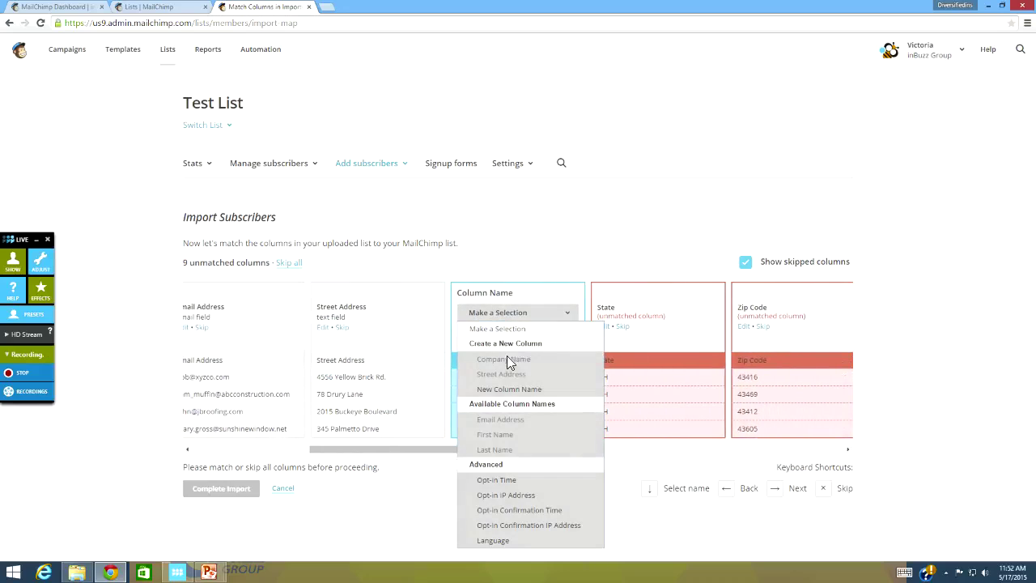
left_click(517, 387)
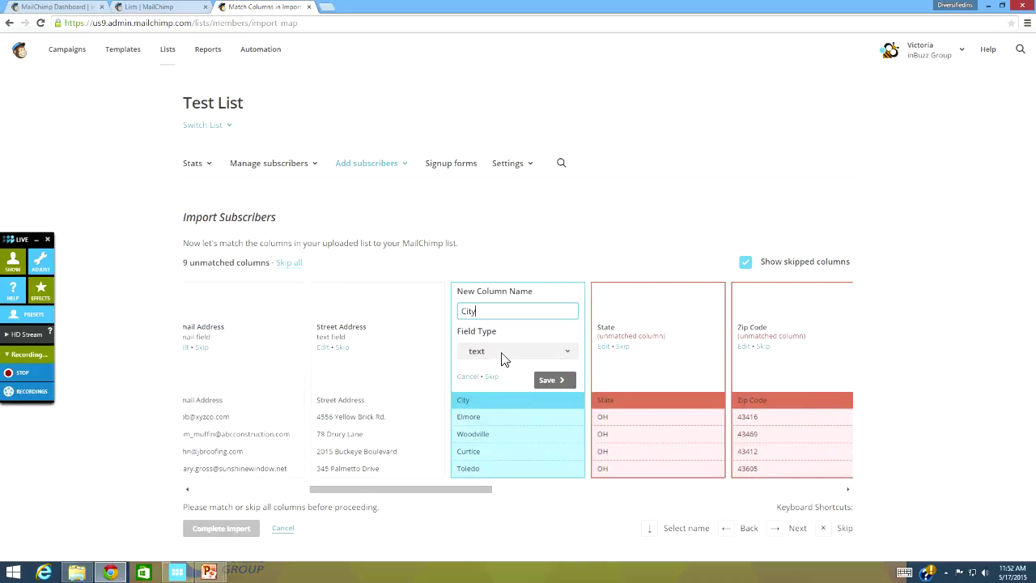
left_click(553, 379)
left_click(497, 311)
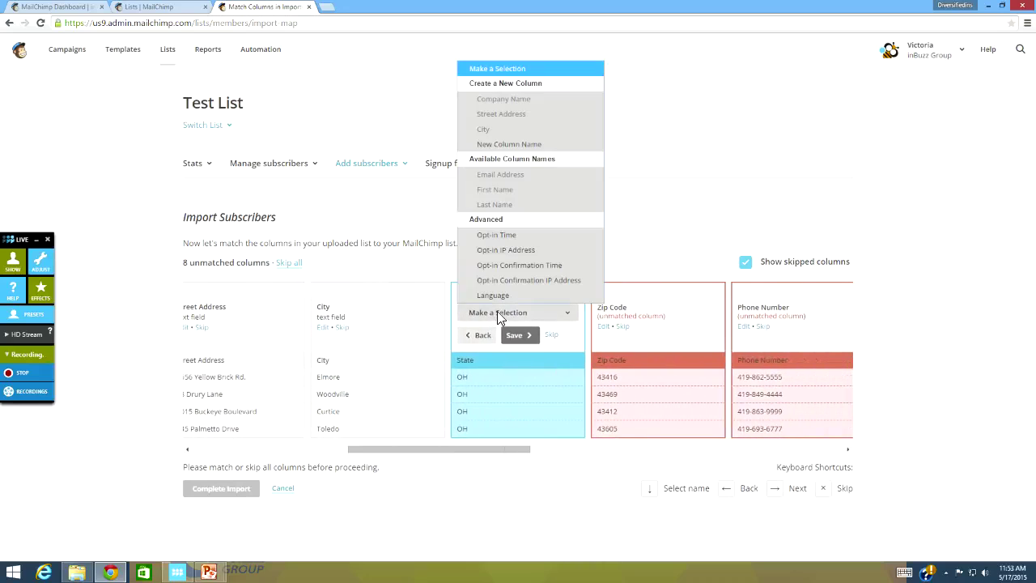
left_click(490, 144)
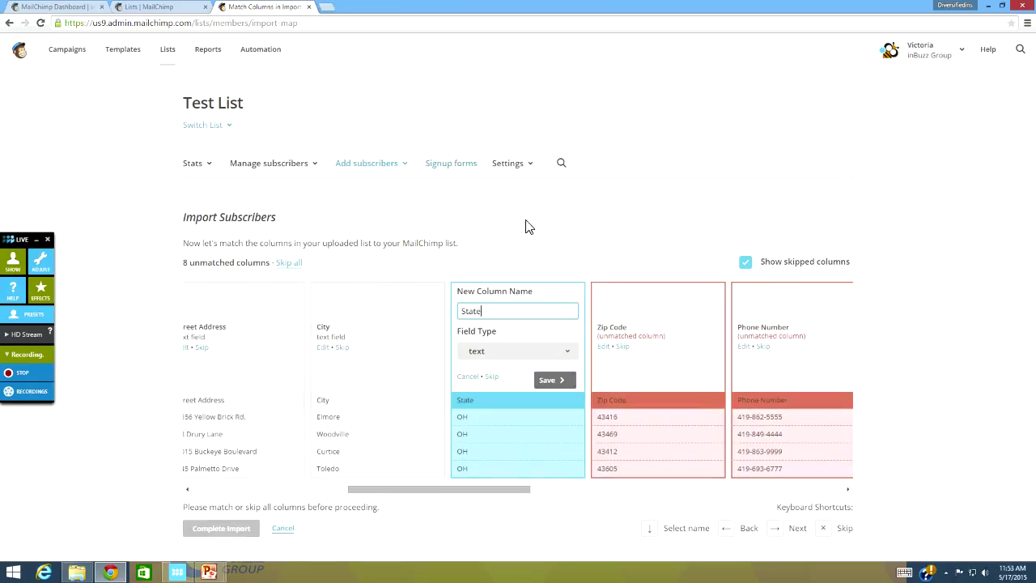
left_click(557, 380)
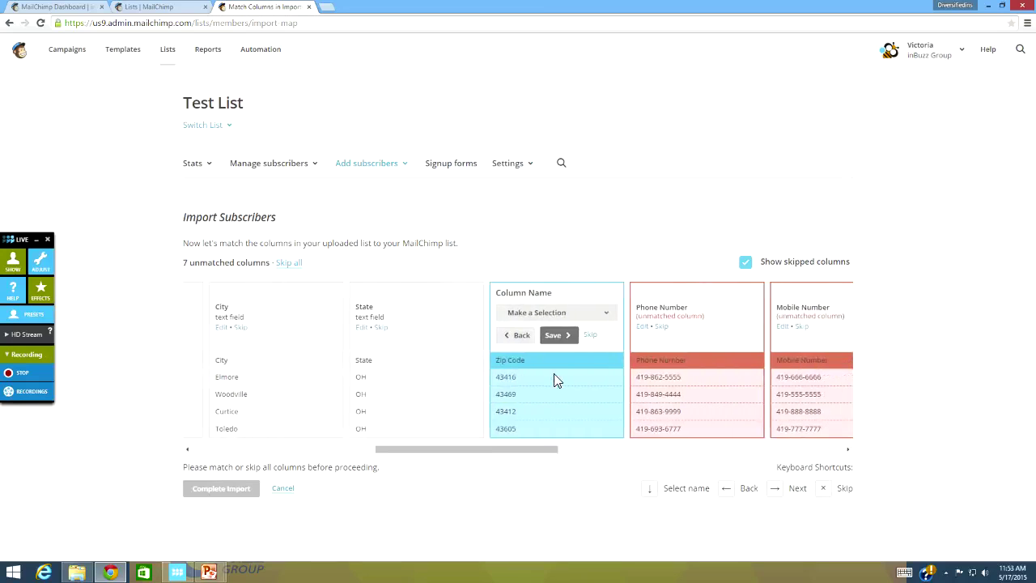
Step: Add Zip Code and Phone Number as new text fields
left_click(522, 311)
left_click(494, 143)
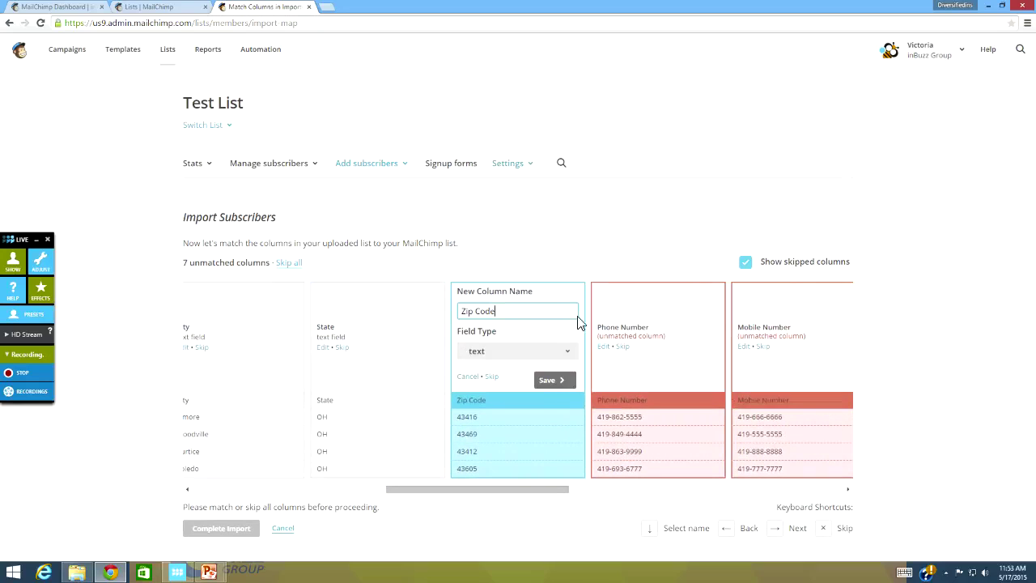
left_click(542, 381)
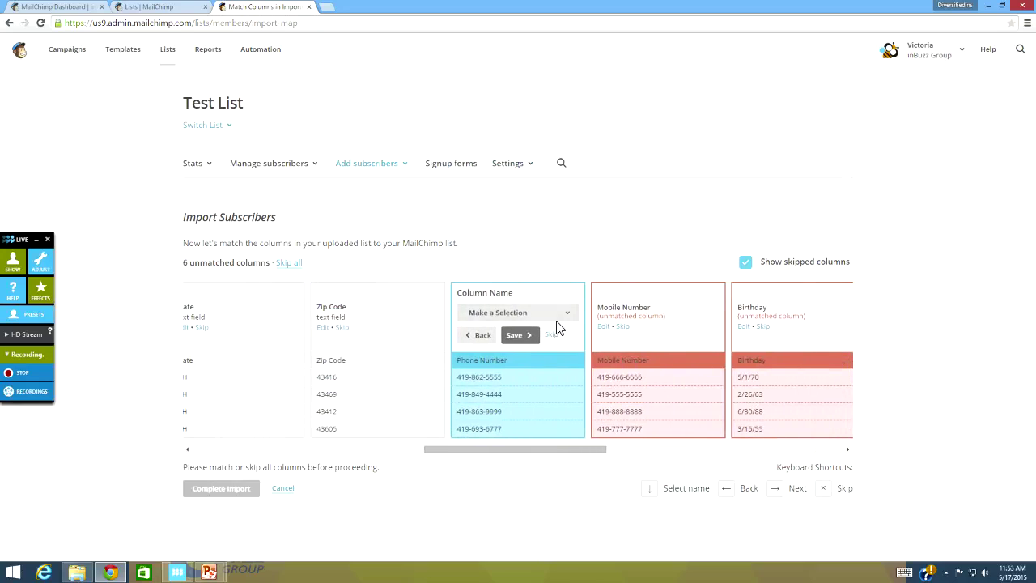
left_click(508, 313)
left_click(487, 156)
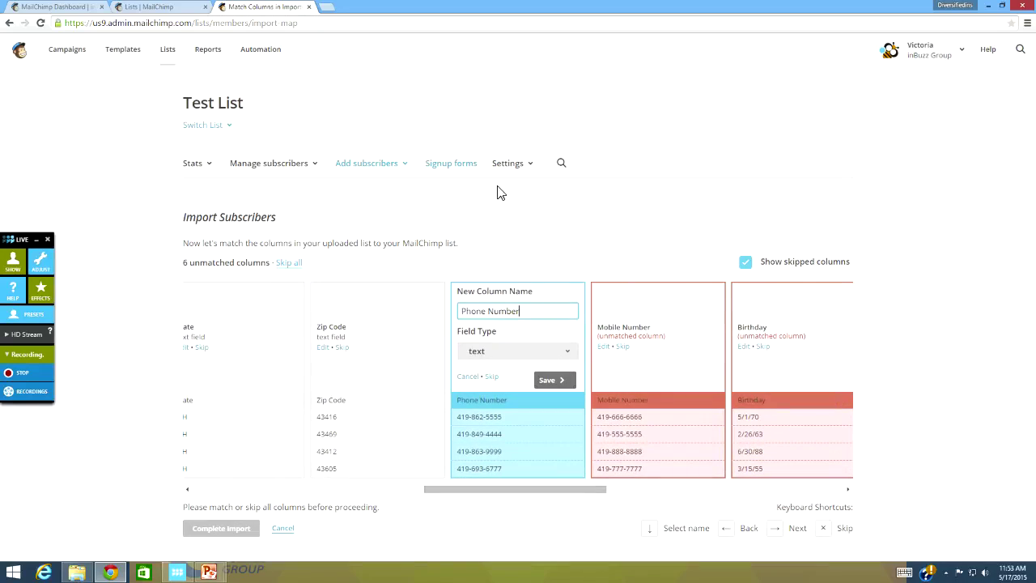
left_click(548, 379)
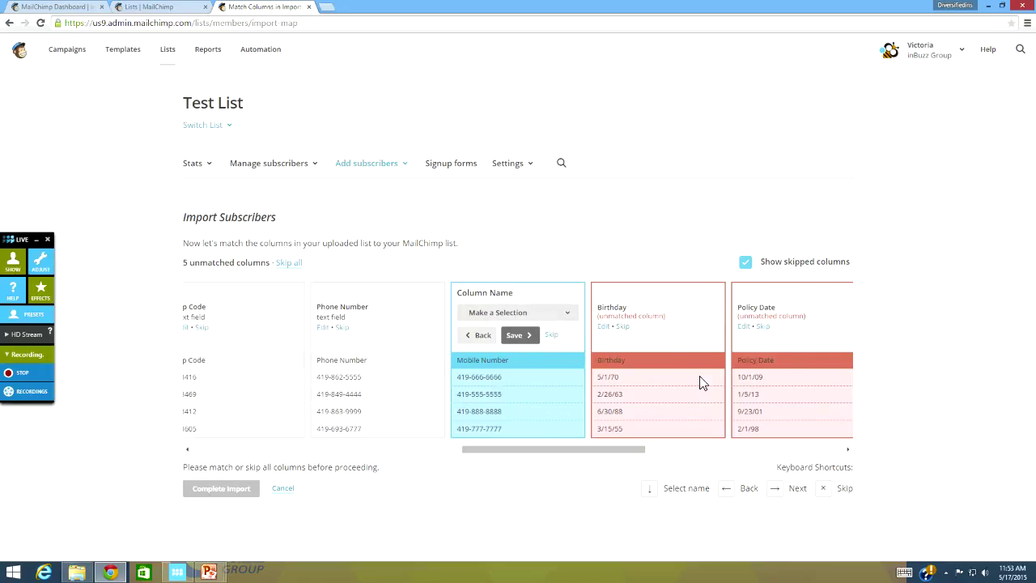
Step: Skip Mobile Number, Birthday, Policy Date, SIC Code and NAICS Code, then complete the import
left_click(550, 336)
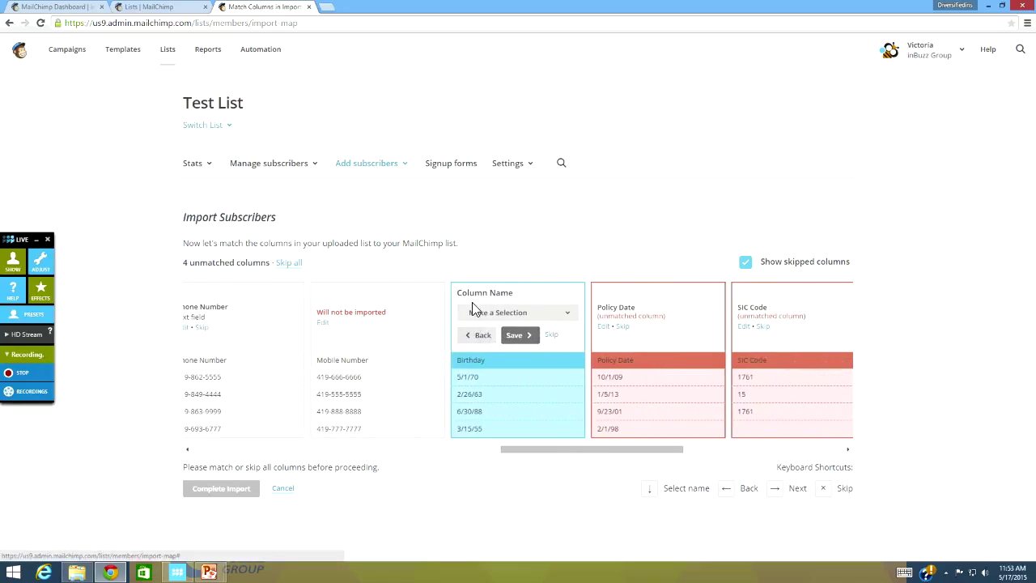
left_click(549, 336)
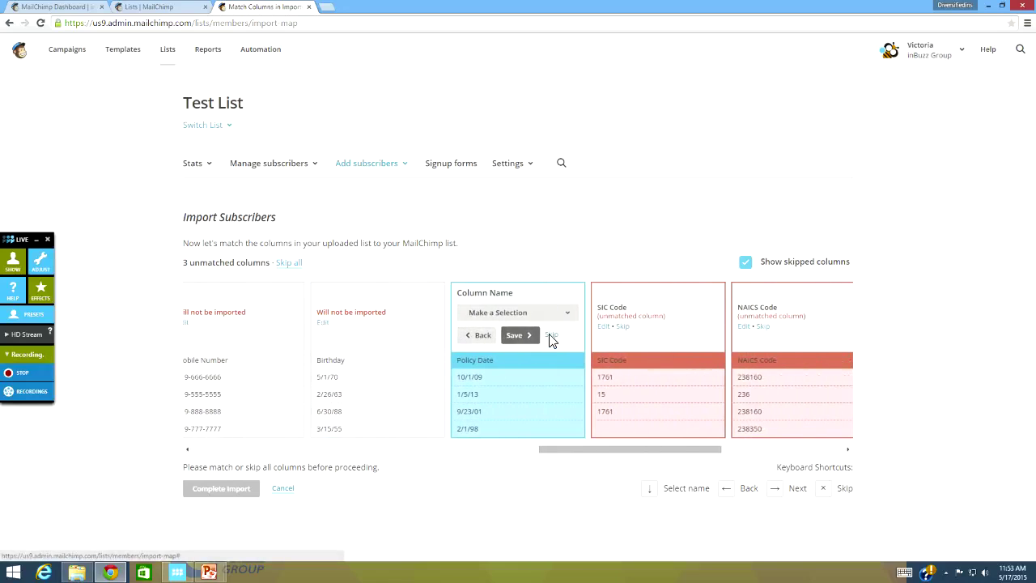
left_click(550, 337)
left_click(550, 337)
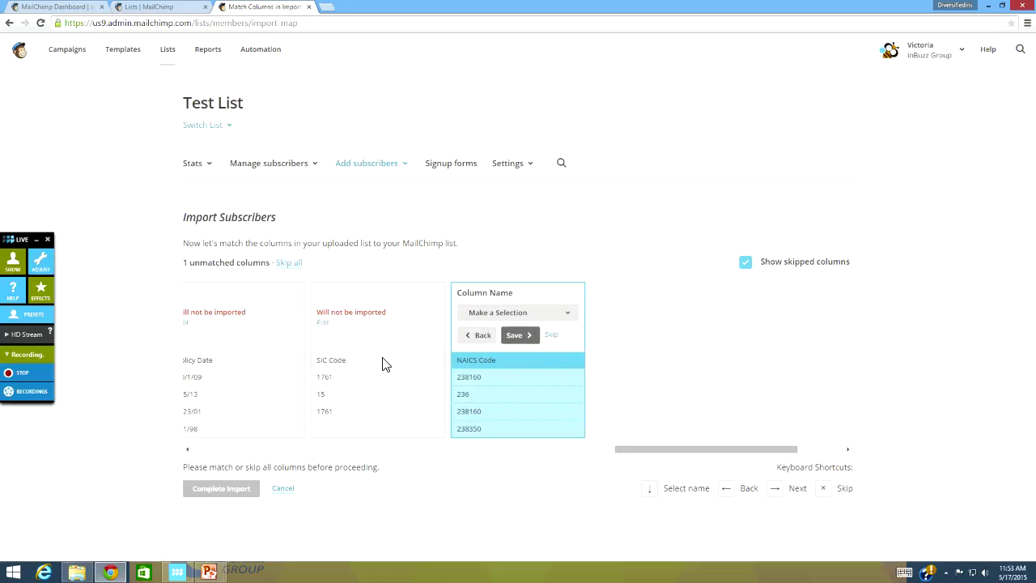
left_click(553, 336)
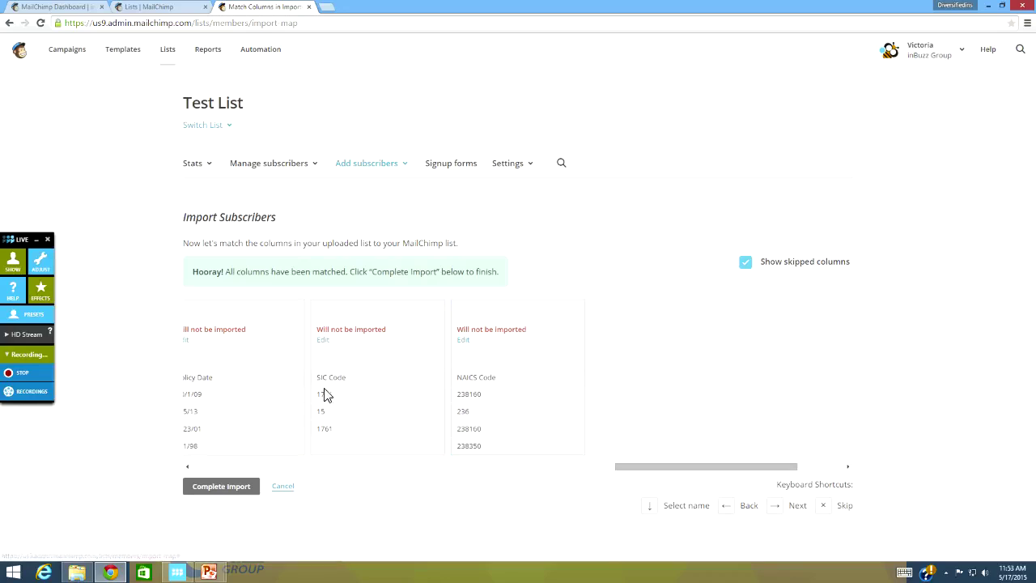
left_click(241, 490)
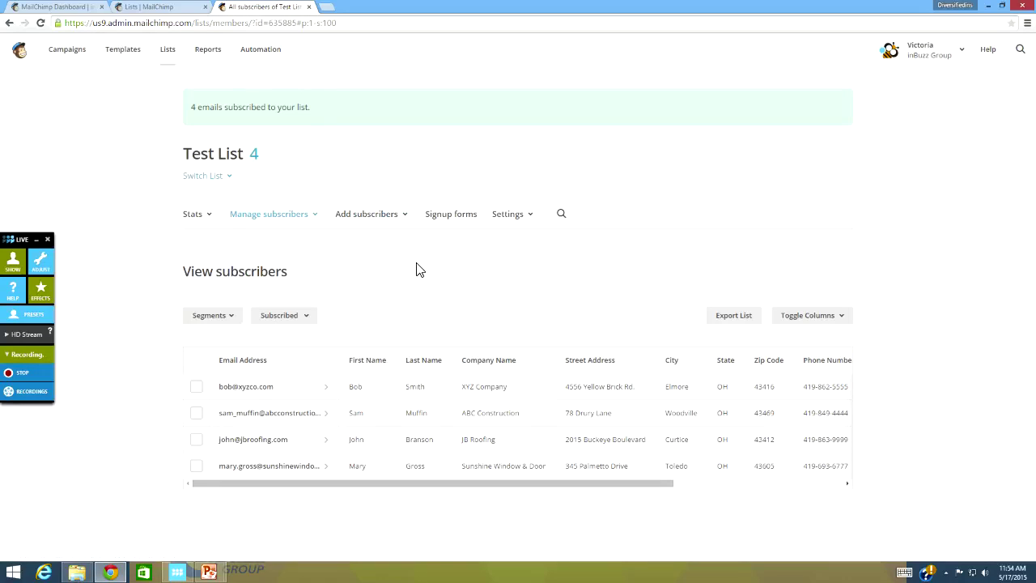
Step: Go back to the Lists overview showing Test List with 4 subscribers
left_click(166, 51)
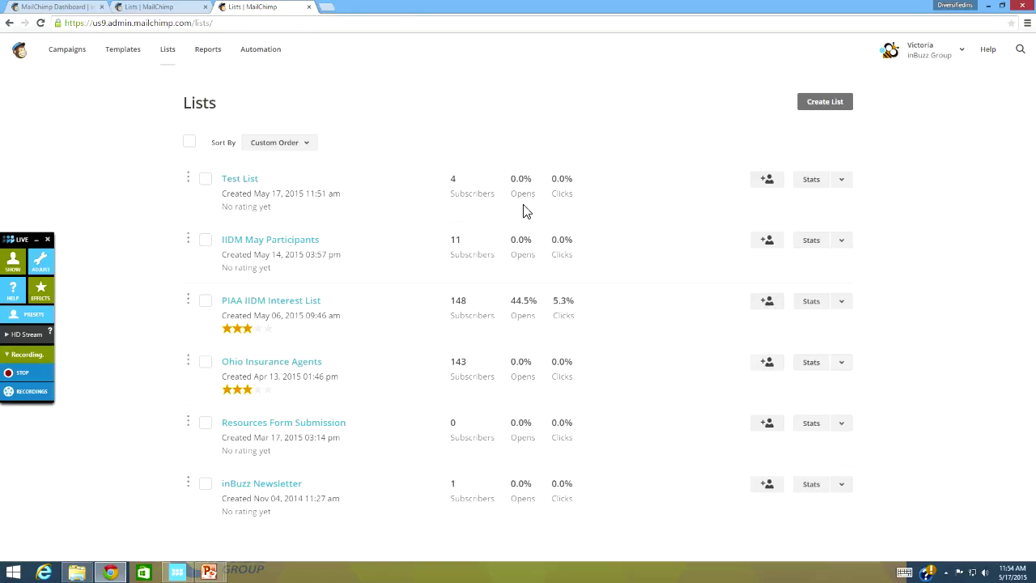
Step: Open Test List's Stats menu, then show the PowerPoint's closing contact slide full screen
left_click(844, 181)
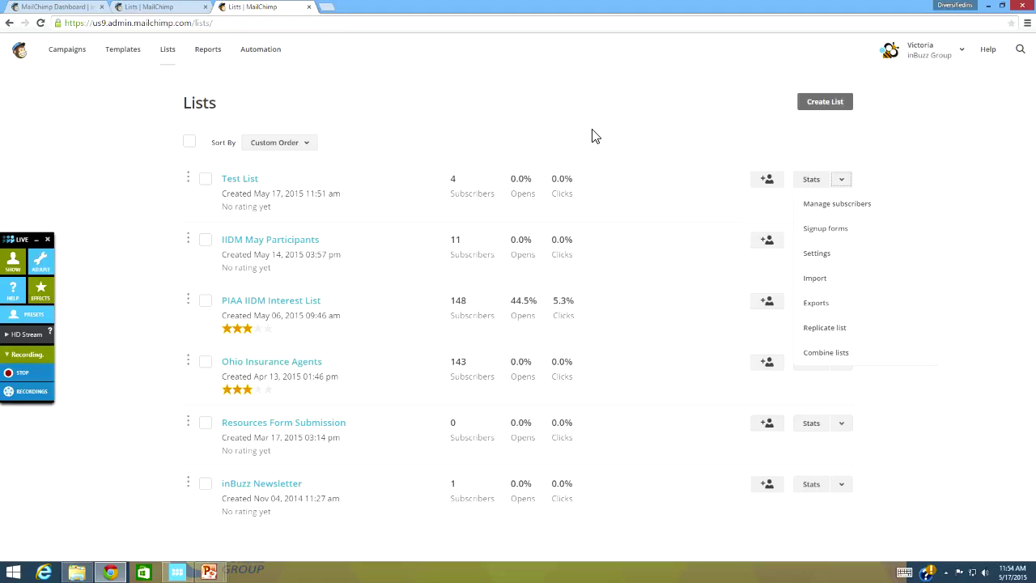
left_click(209, 573)
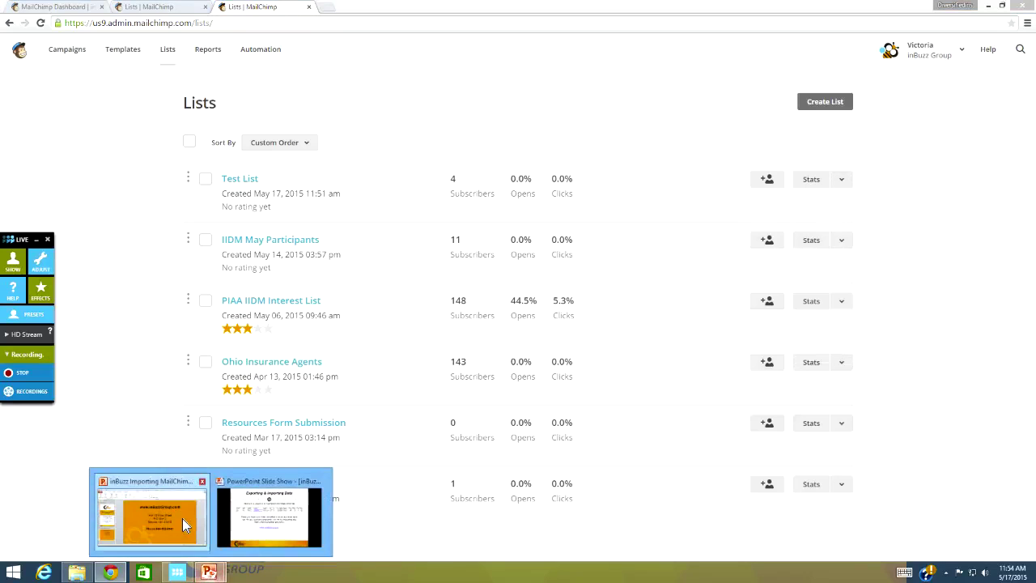
left_click(182, 519)
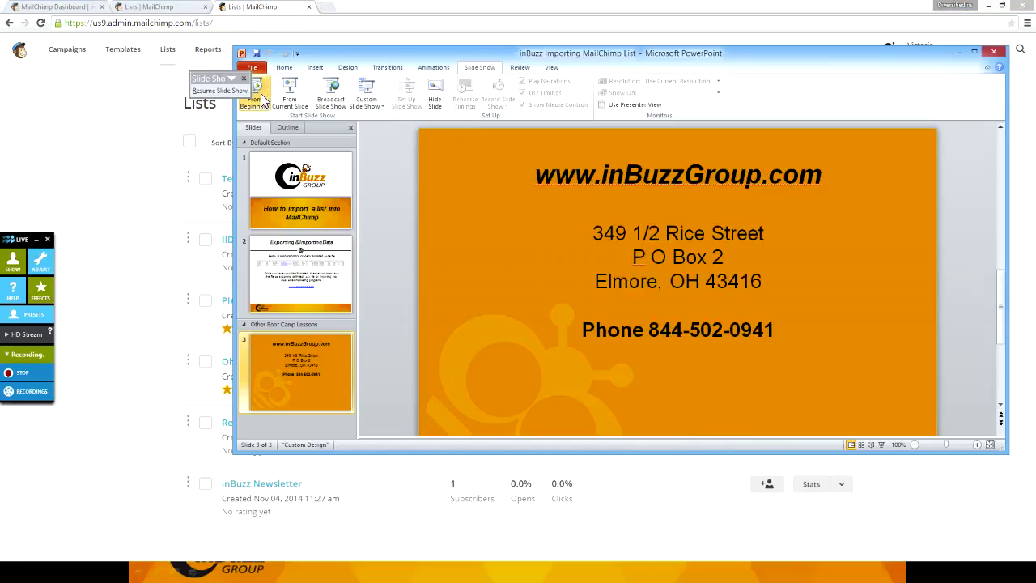
left_click(257, 90)
left_click(444, 559)
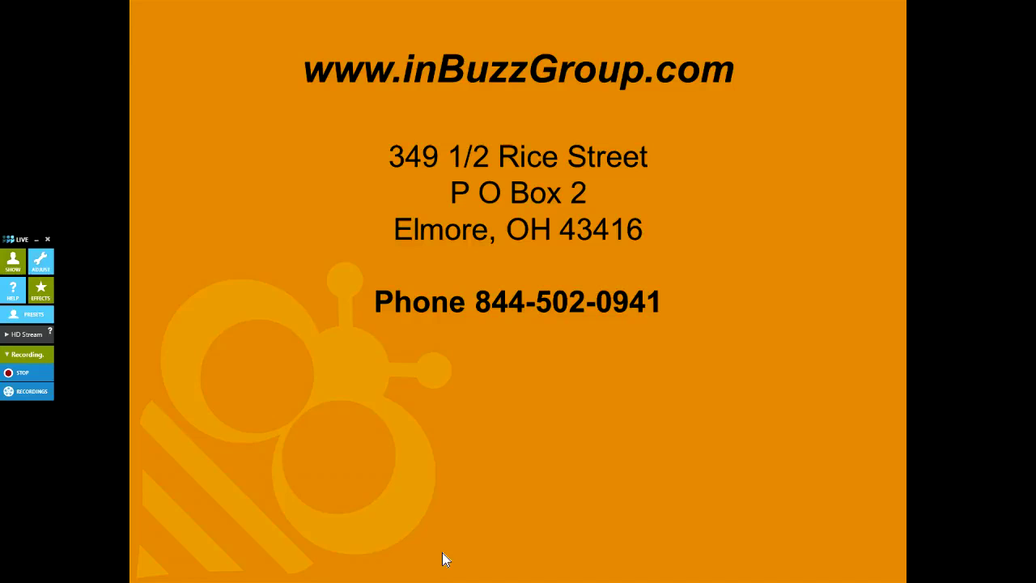